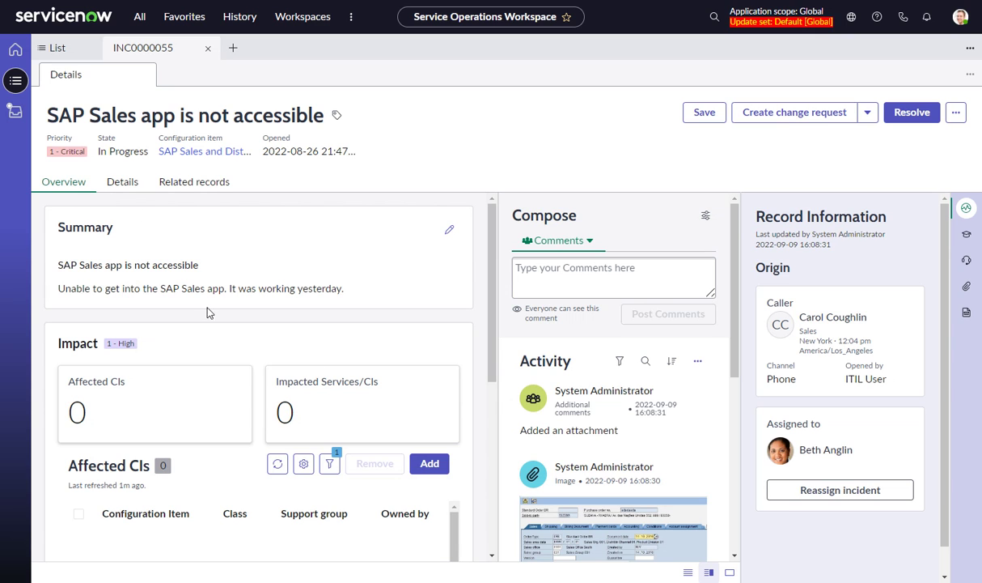
- Open the Service Operations Workspace for configuration in UI Builder from the profile menu
scroll(146, 307, "down", 3)
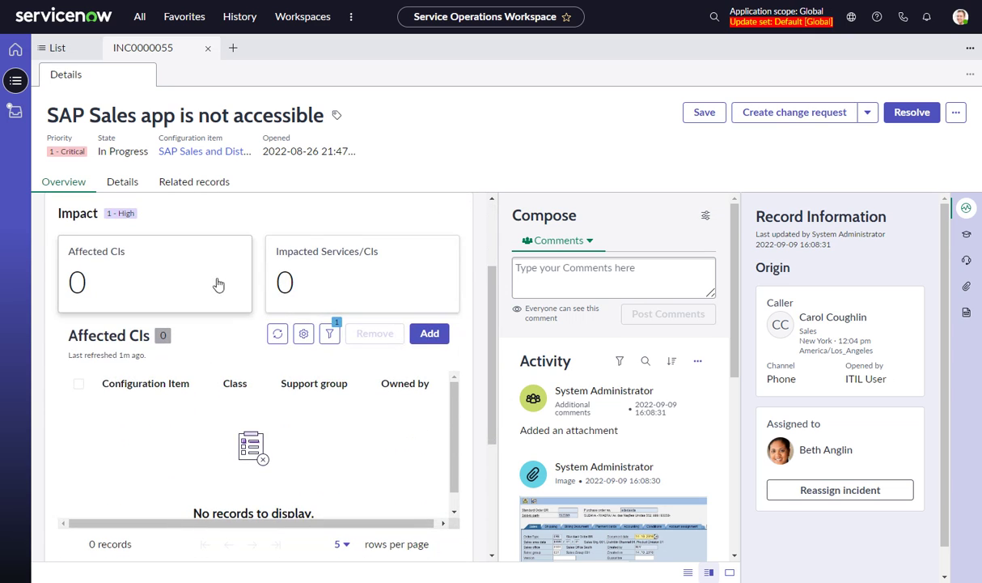
scroll(243, 291, "down", 3)
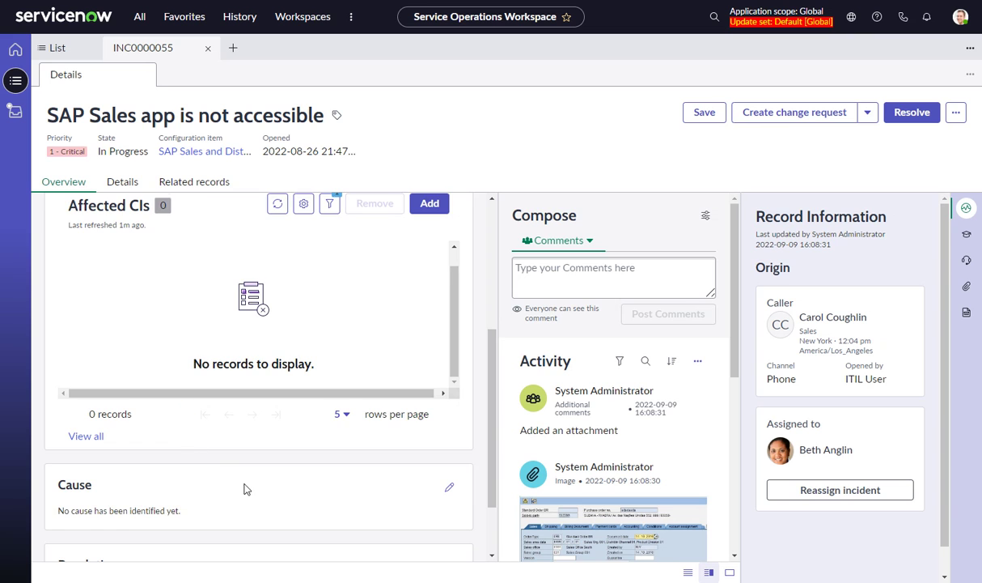
scroll(244, 429, "down", 3)
scroll(243, 425, "up", 10)
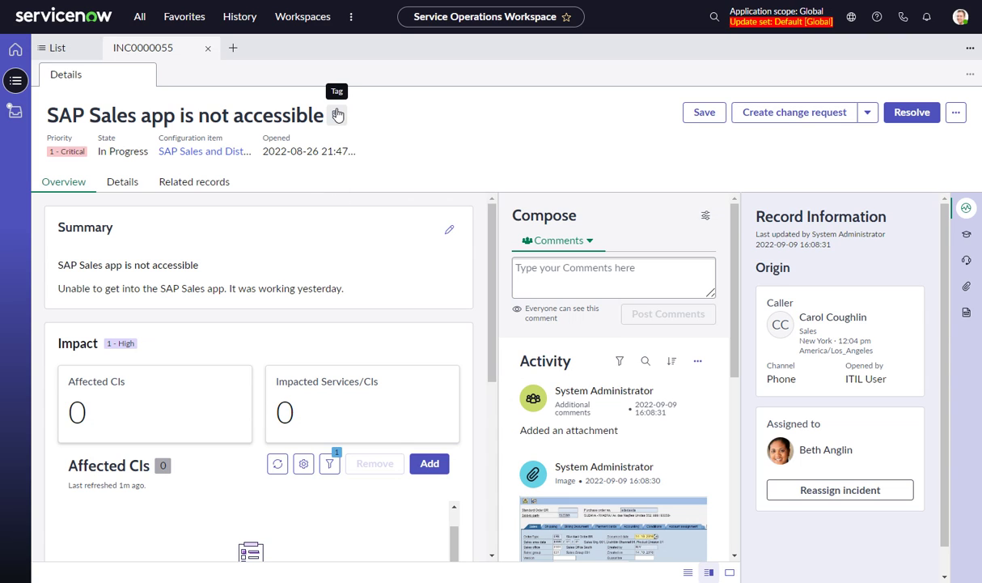
left_click(960, 22)
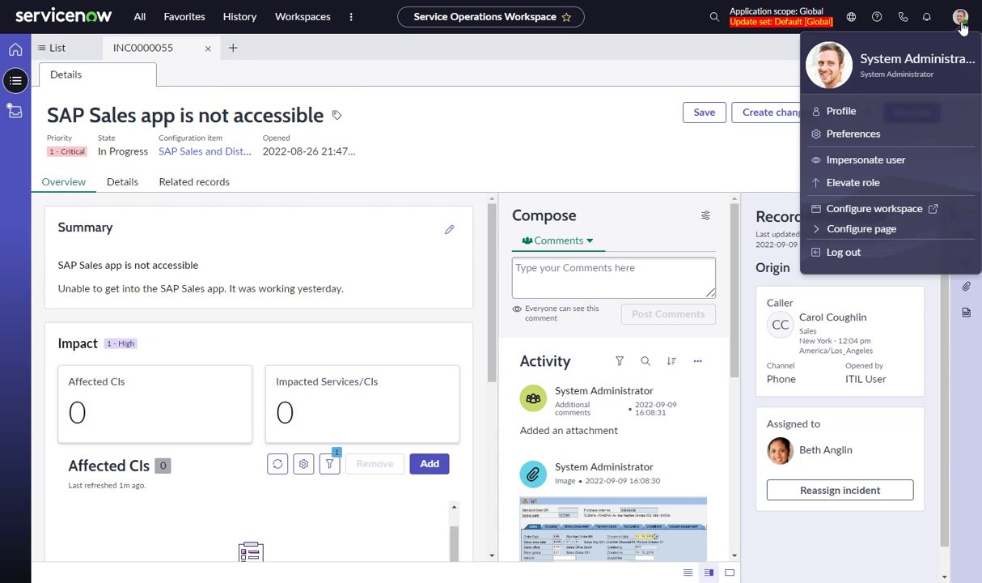
left_click(868, 211)
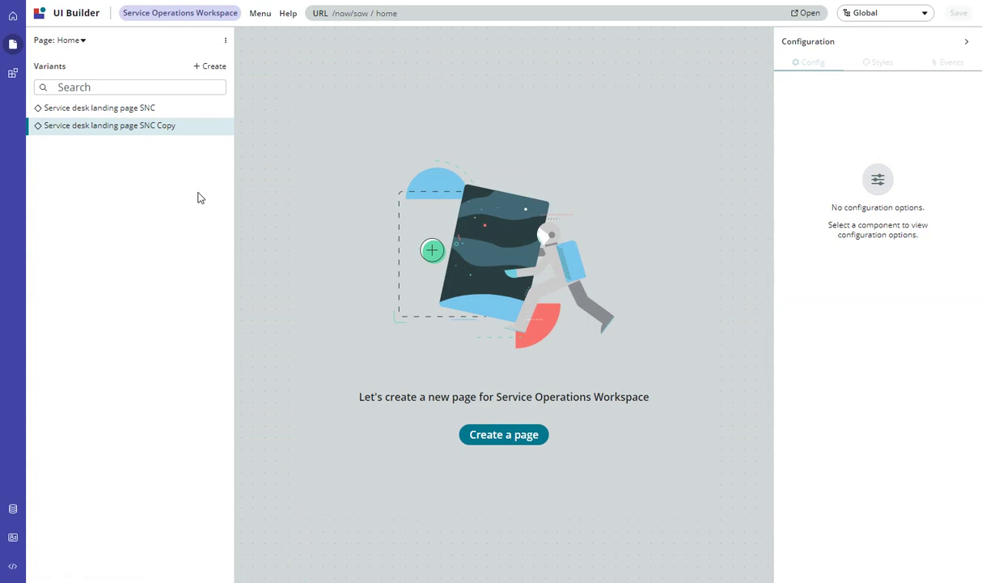
- Switch the workspace's Page selection to the Record page
left_click(78, 41)
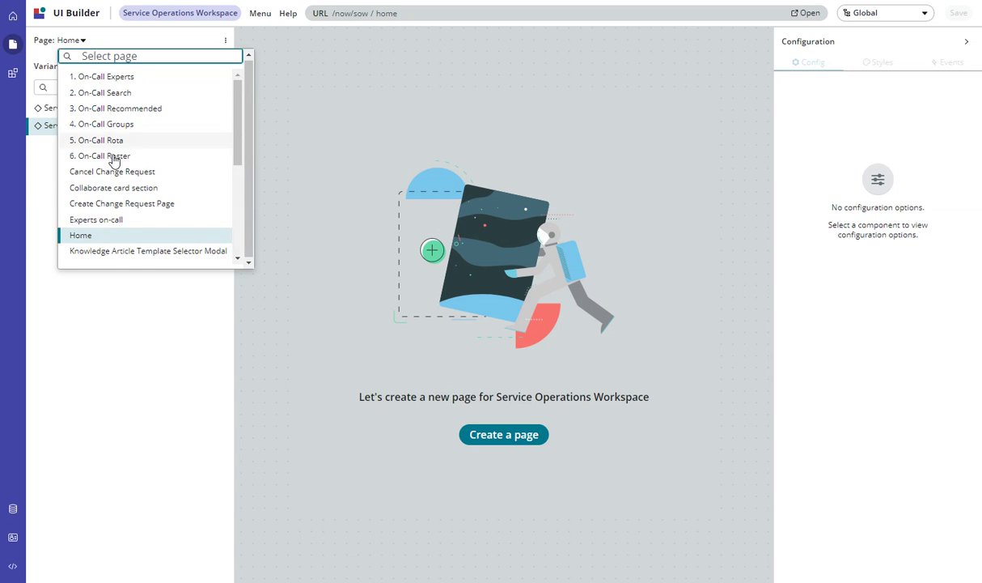
scroll(121, 202, "down", 3)
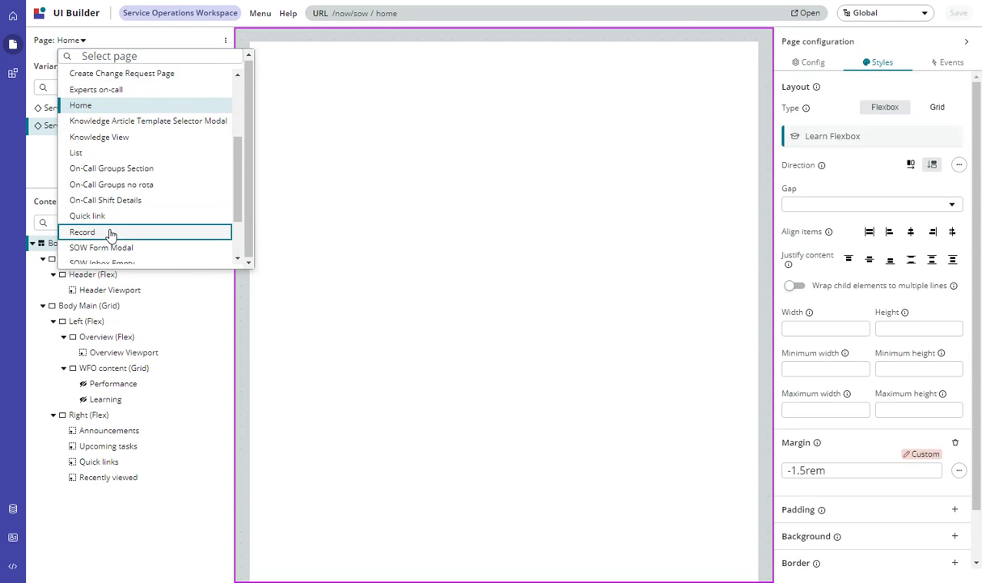
left_click(113, 232)
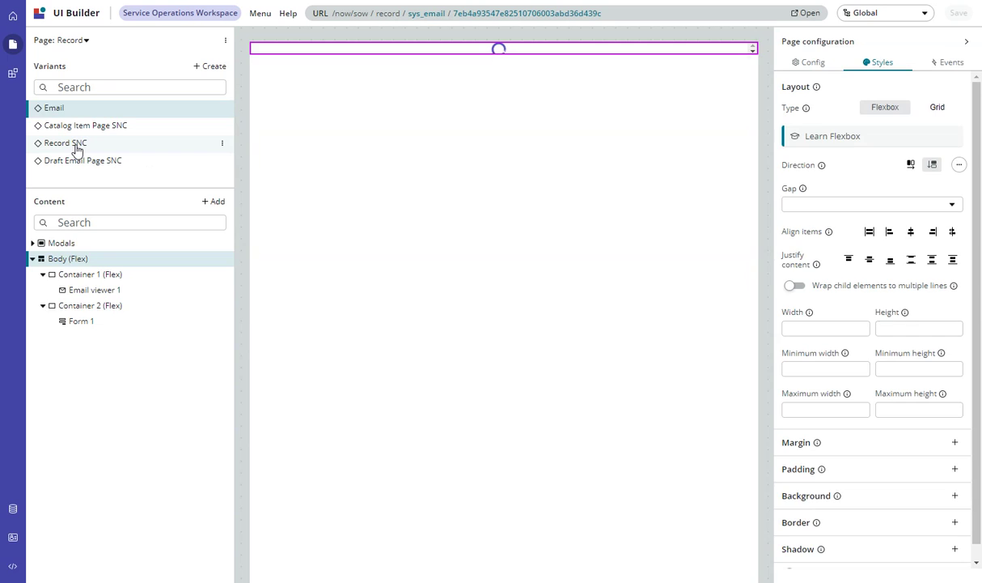
- In the Record SNC variant, inspect the Record page tabs and Contextual sidebar, then edit Record page tabs
left_click(76, 146)
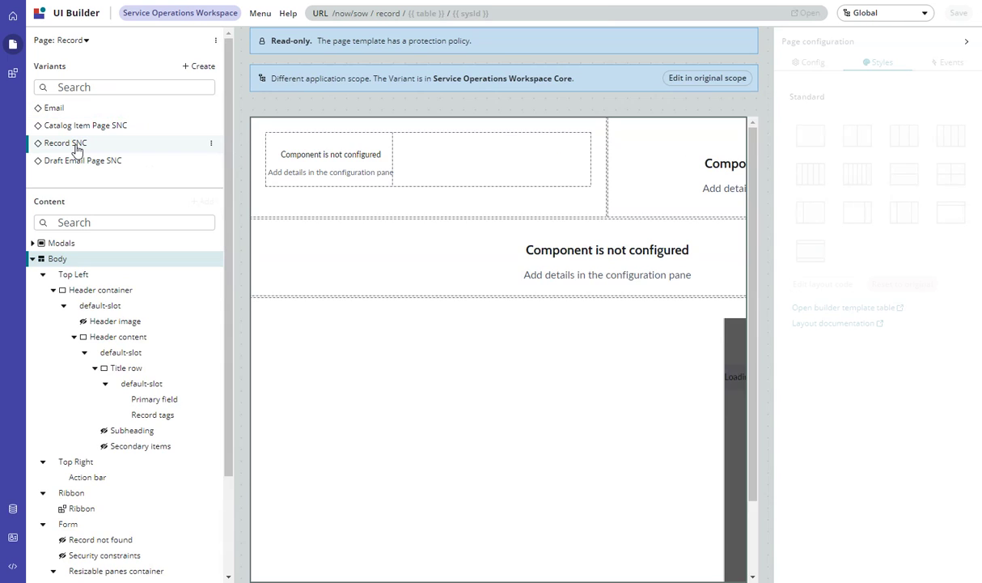
scroll(133, 408, "down", 3)
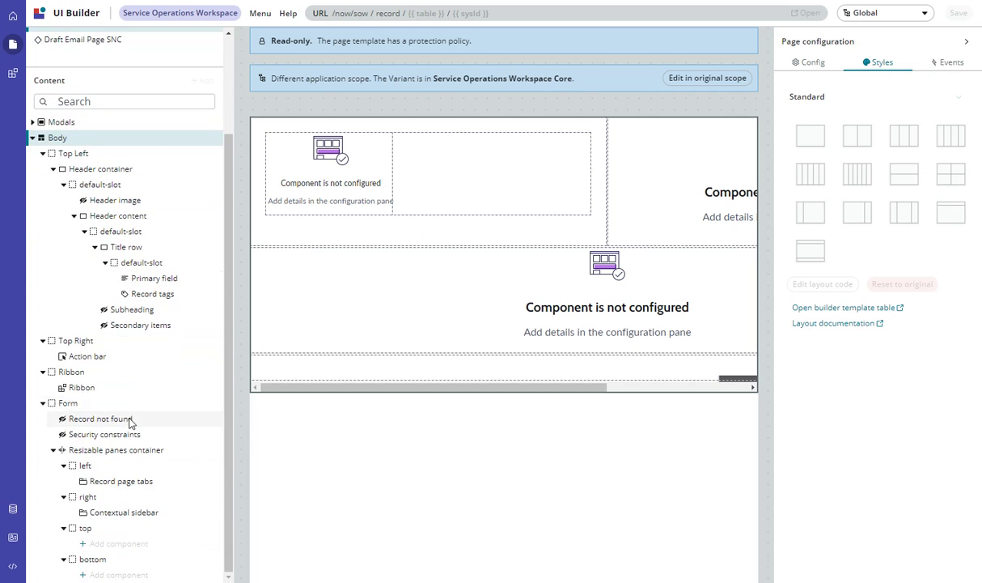
left_click(115, 484)
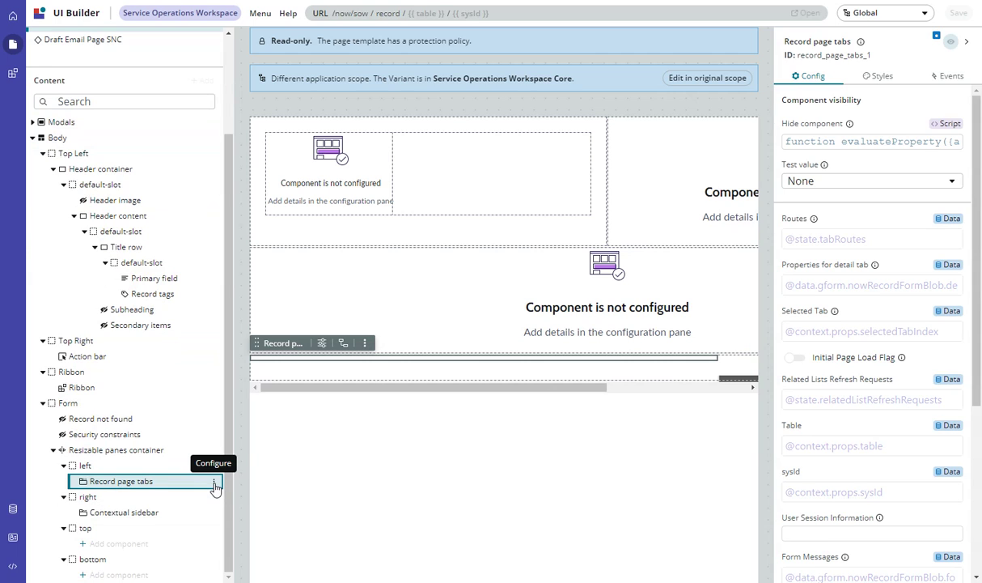
left_click(219, 515)
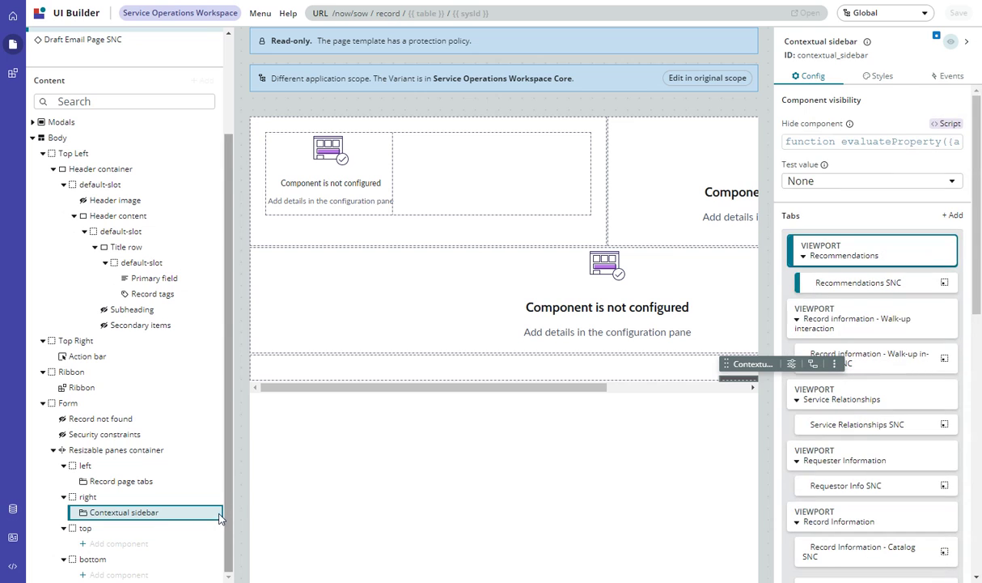
left_click(216, 482)
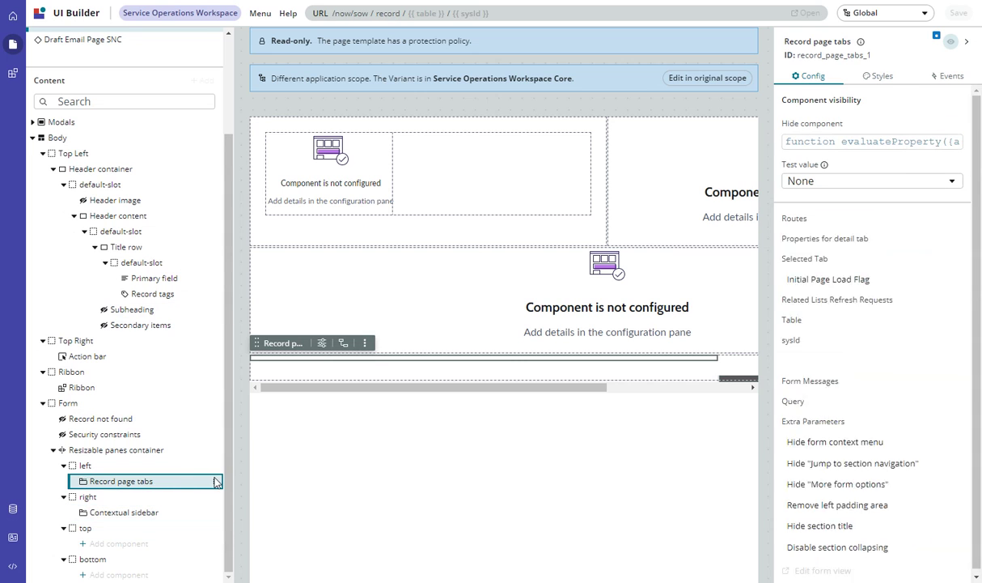
left_click(216, 482)
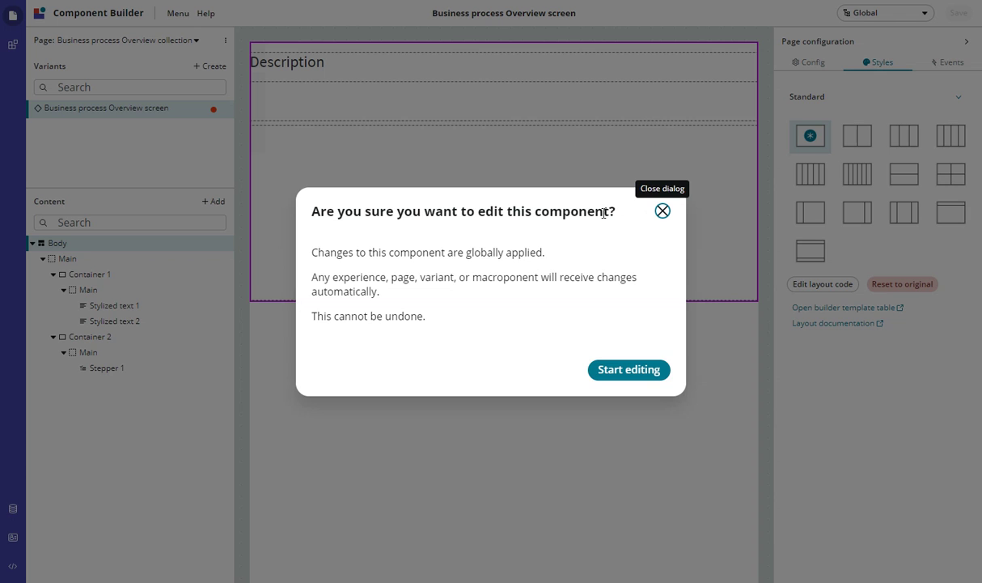
- Accept the global-edit warning with Start editing for the Business process Overview screen
left_click(615, 372)
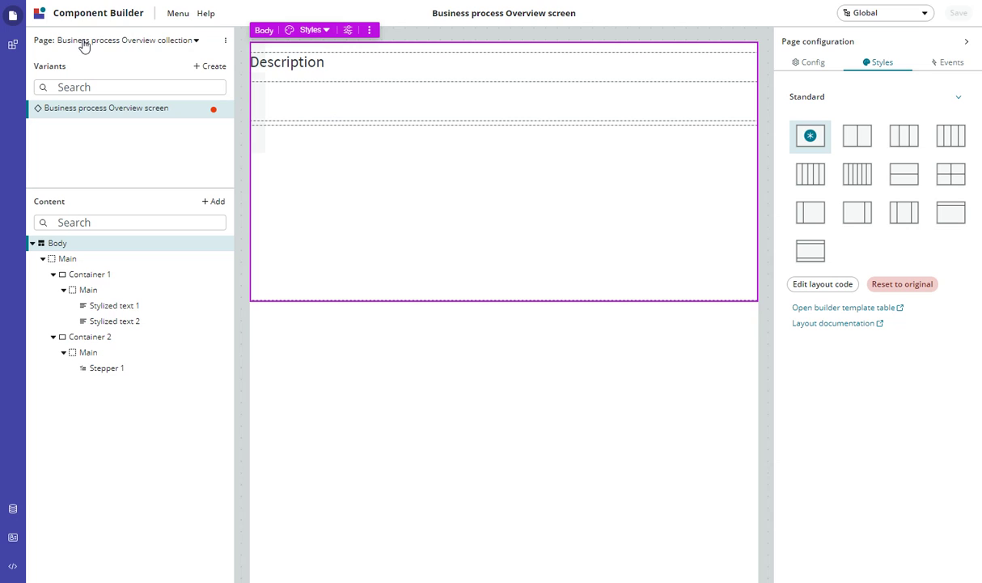
- Switch Component Builder's Page selection to Incident Overview to show its SNC variant
left_click(194, 40)
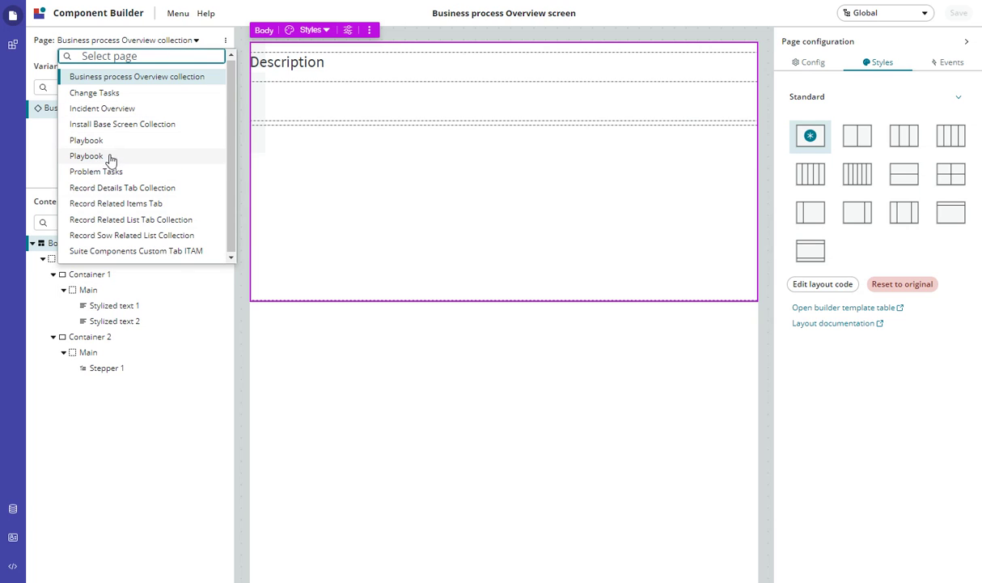
left_click(105, 110)
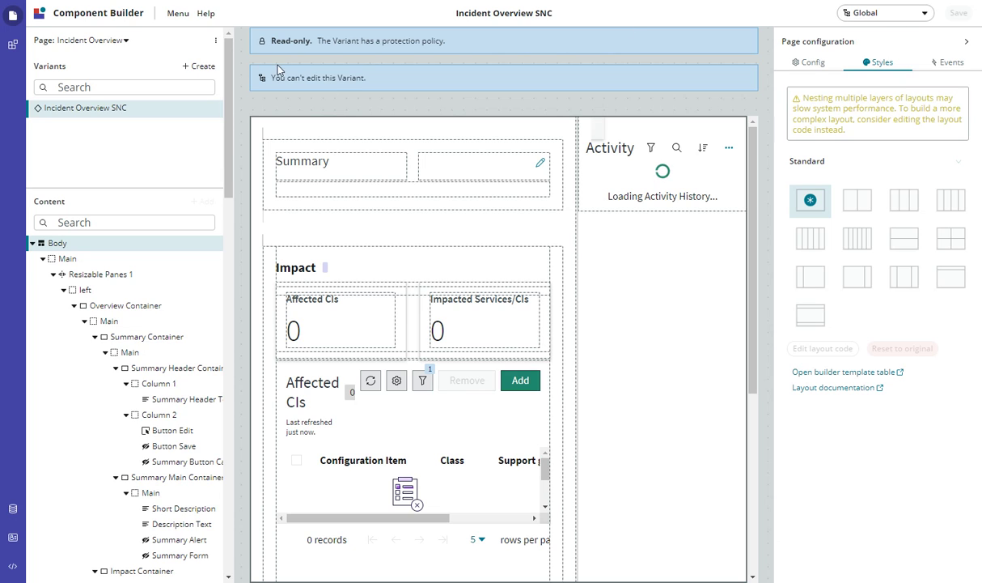
- Search 'incid' and set the application scope to Incident Management - Service Operations Workspace
left_click(869, 14)
scroll(782, 164, "down", 10)
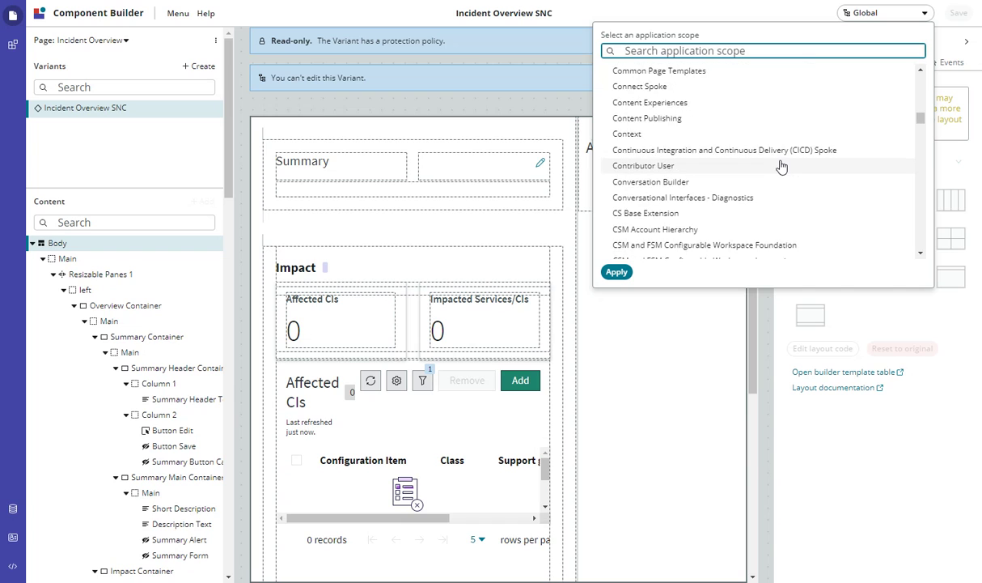
scroll(783, 164, "up", 3)
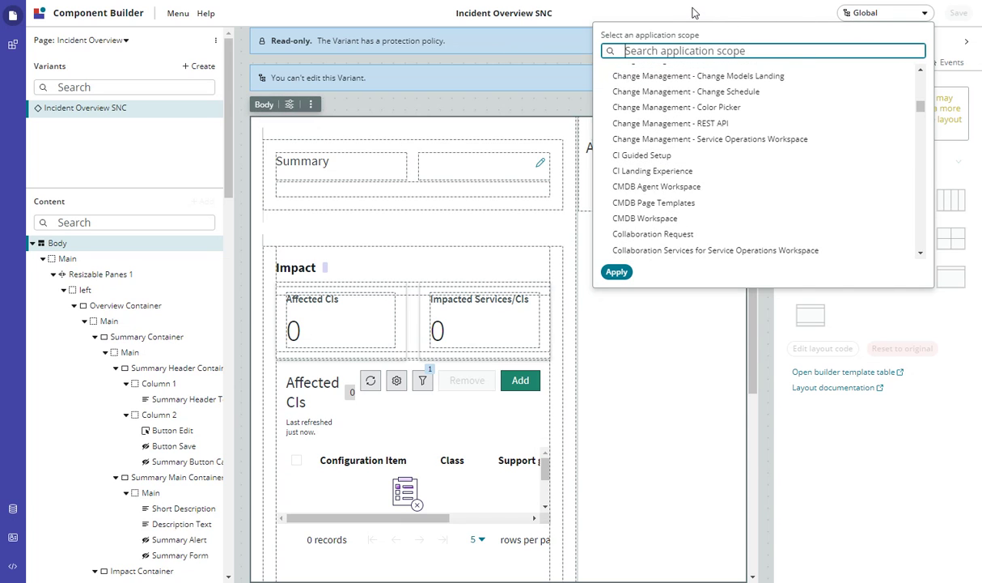
type("incid")
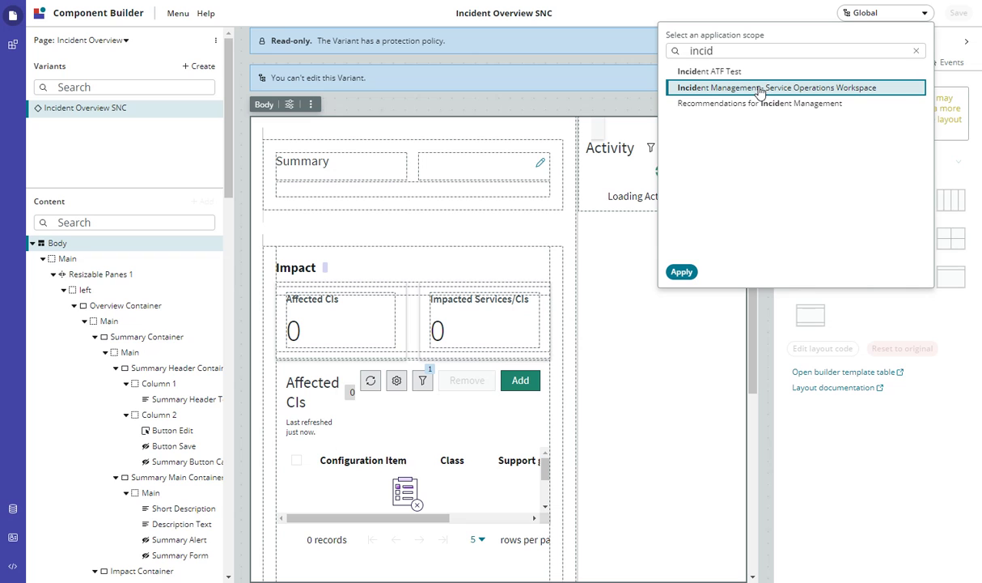
left_click(681, 272)
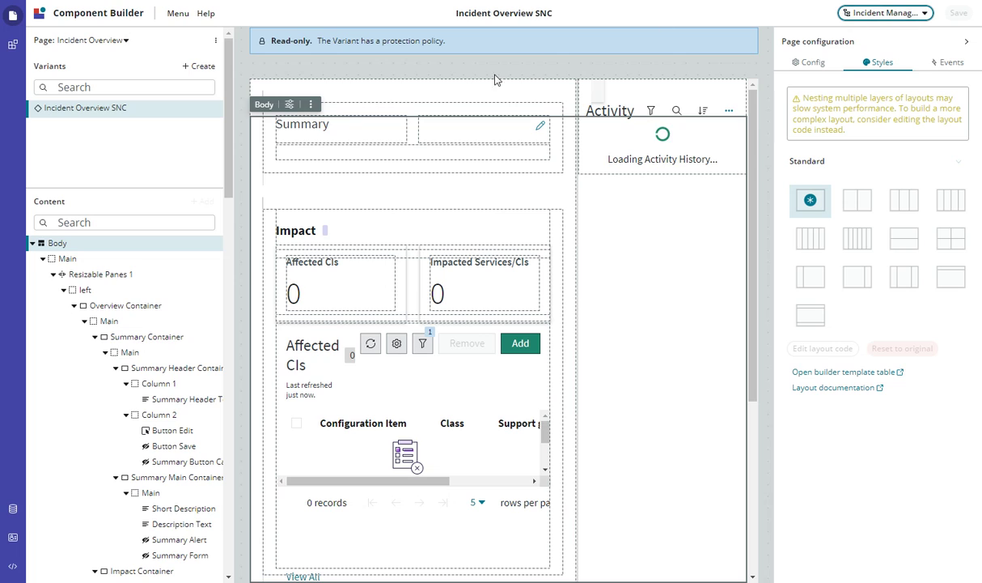
- Duplicate the Incident Overview SNC variant from its actions menu, creating Incident Overview SNC Copy
left_click(144, 110)
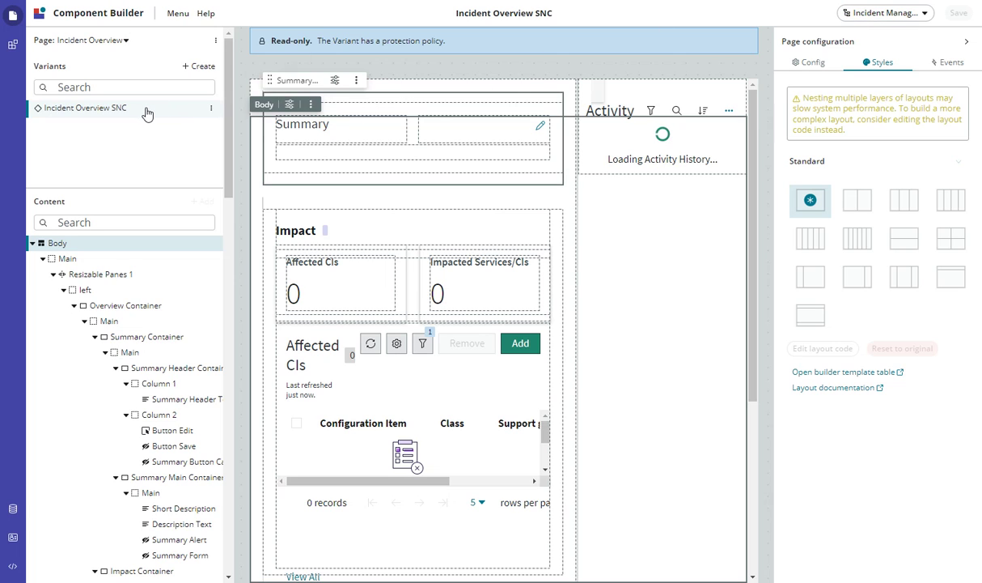
left_click(211, 113)
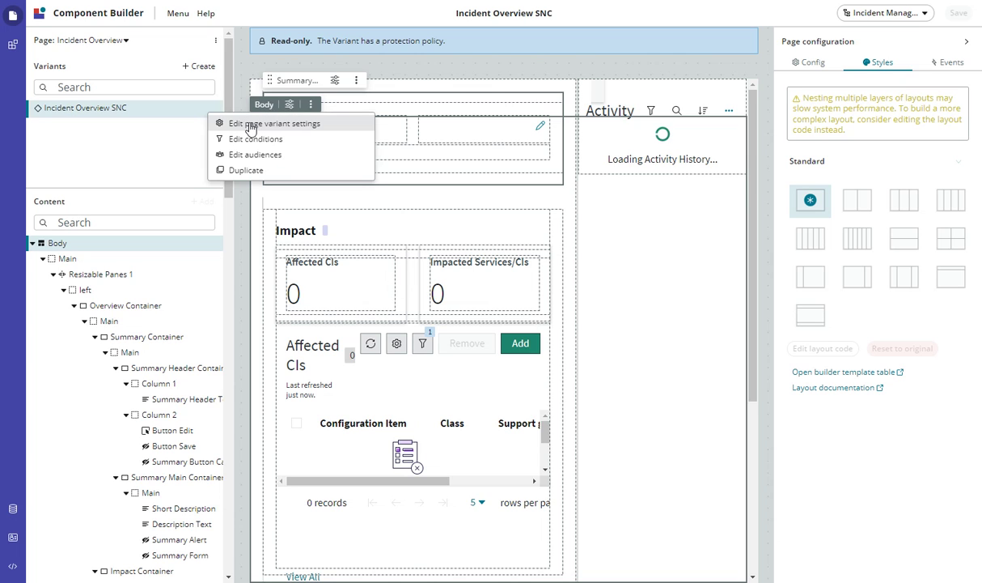
left_click(245, 170)
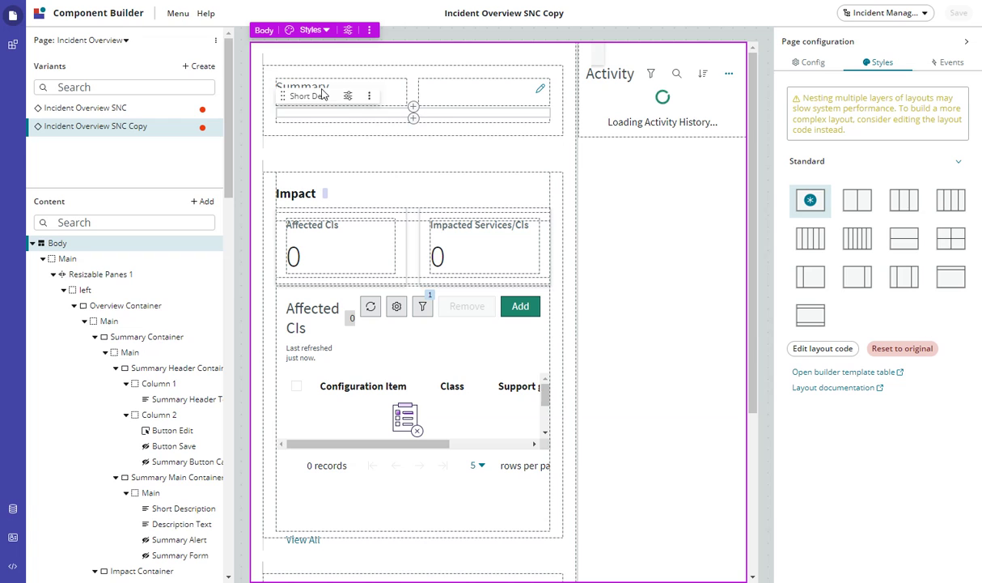
- Append 'Hello World' to the Summary header text label and save the copy variant
left_click(353, 98)
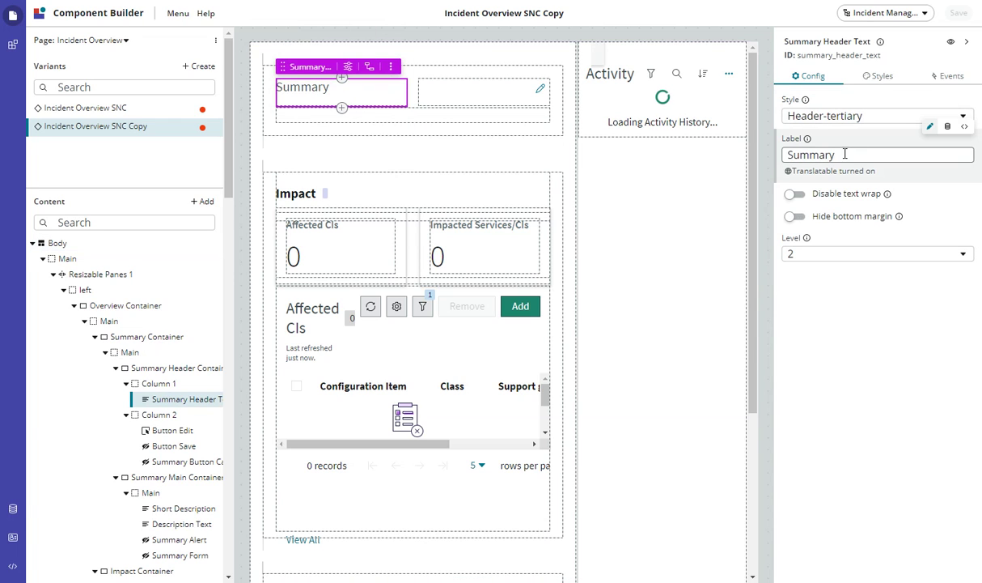
left_click(899, 153)
type("Hello World")
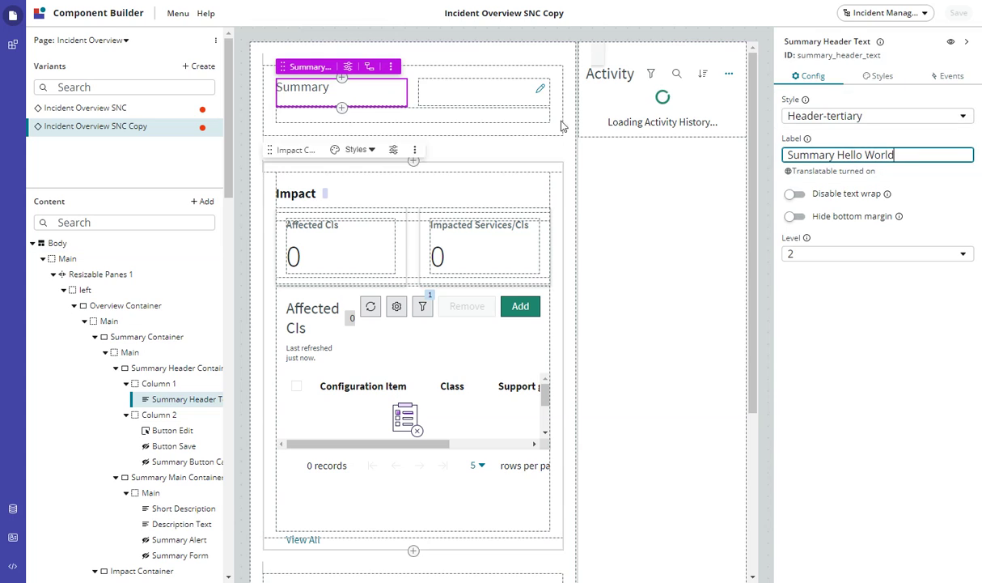
left_click(755, 20)
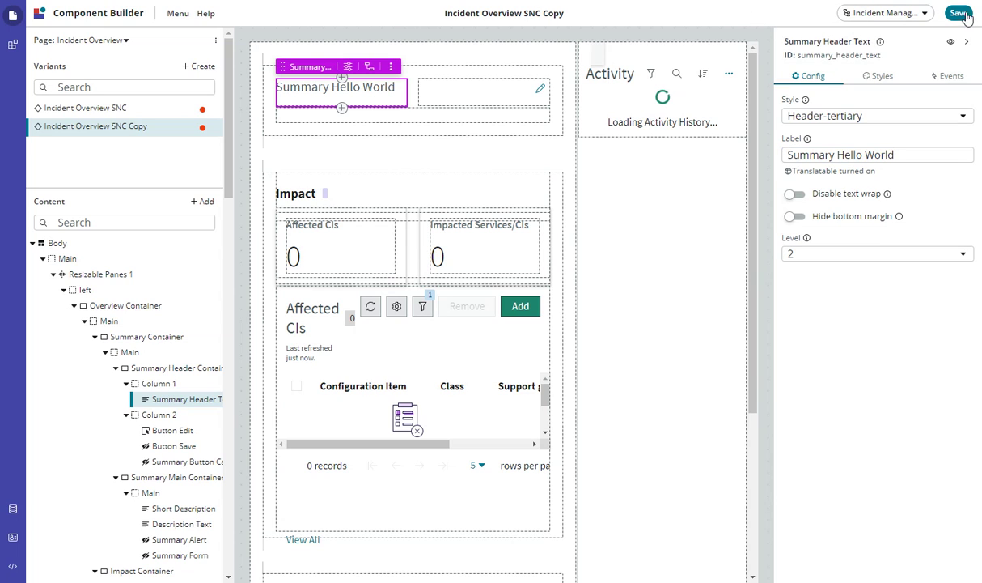
key("ctrl+s")
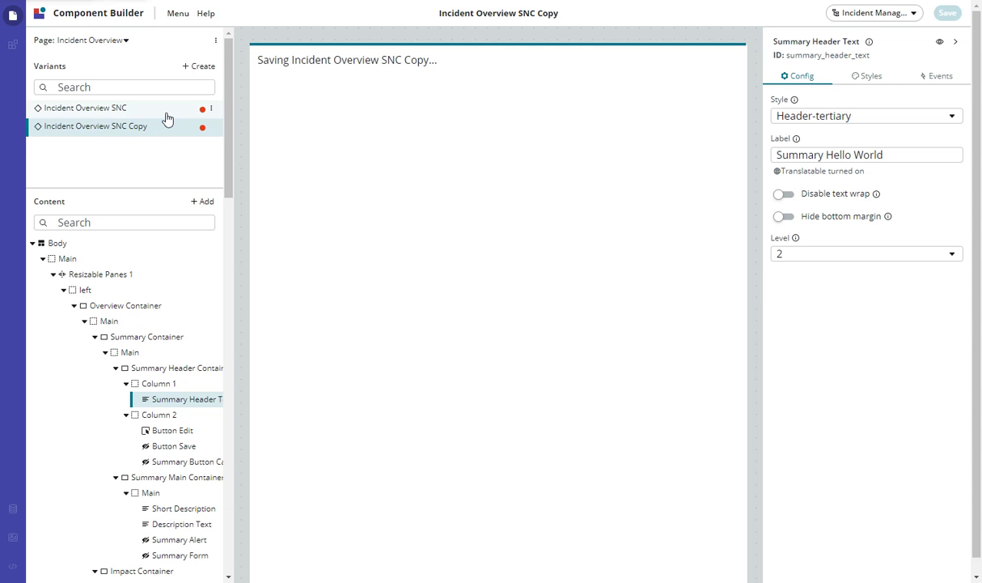
left_click(162, 117)
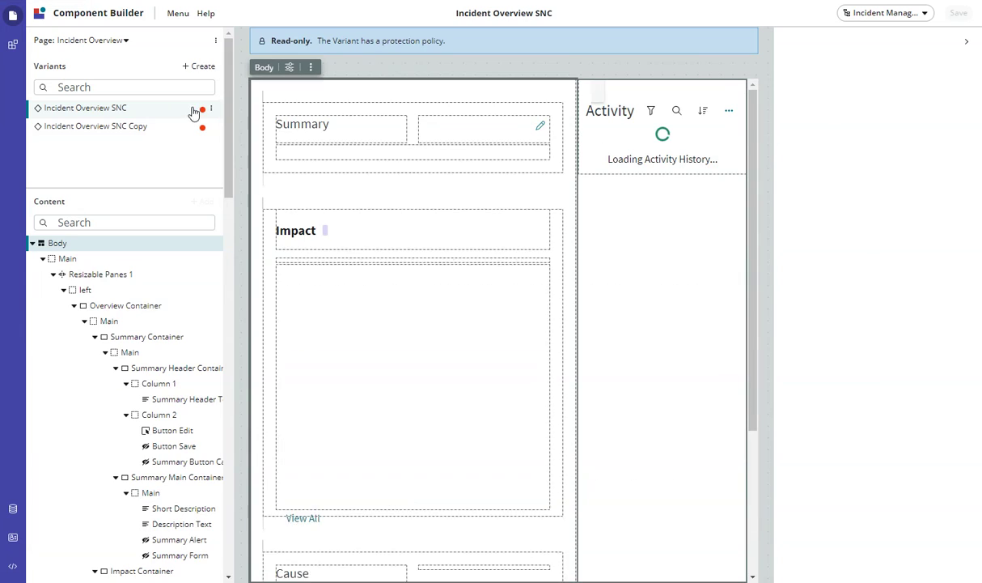
left_click(213, 111)
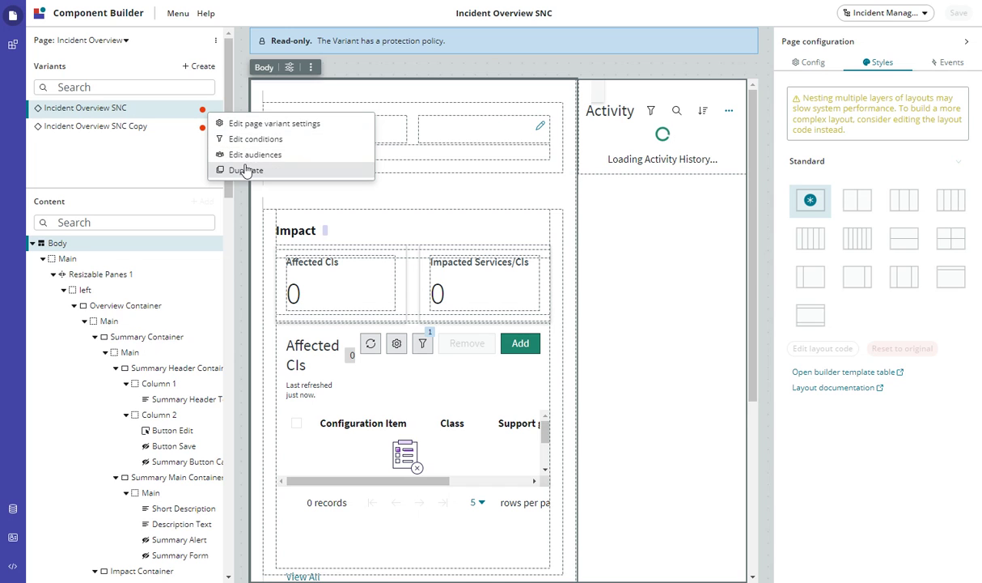
left_click(255, 138)
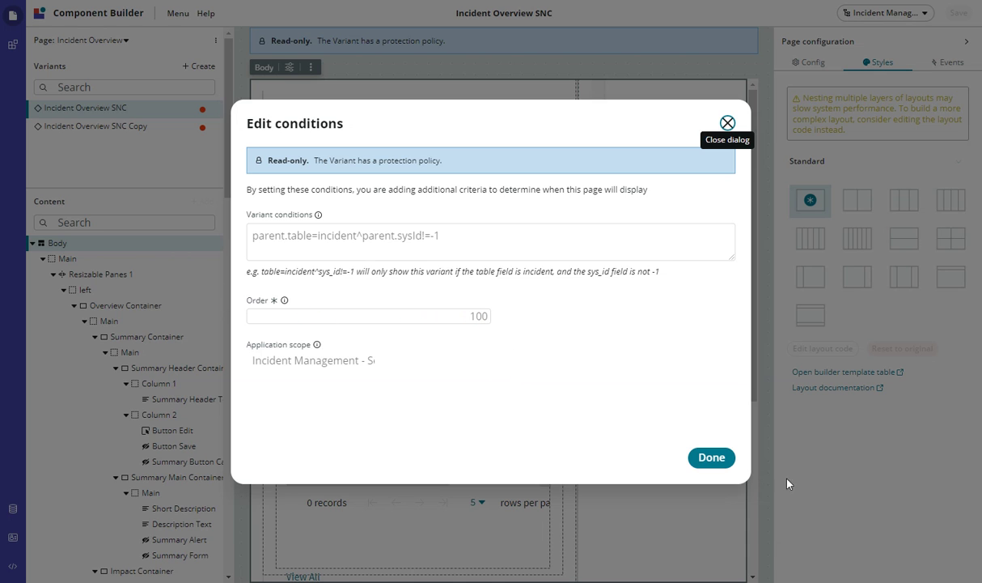
left_click(712, 458)
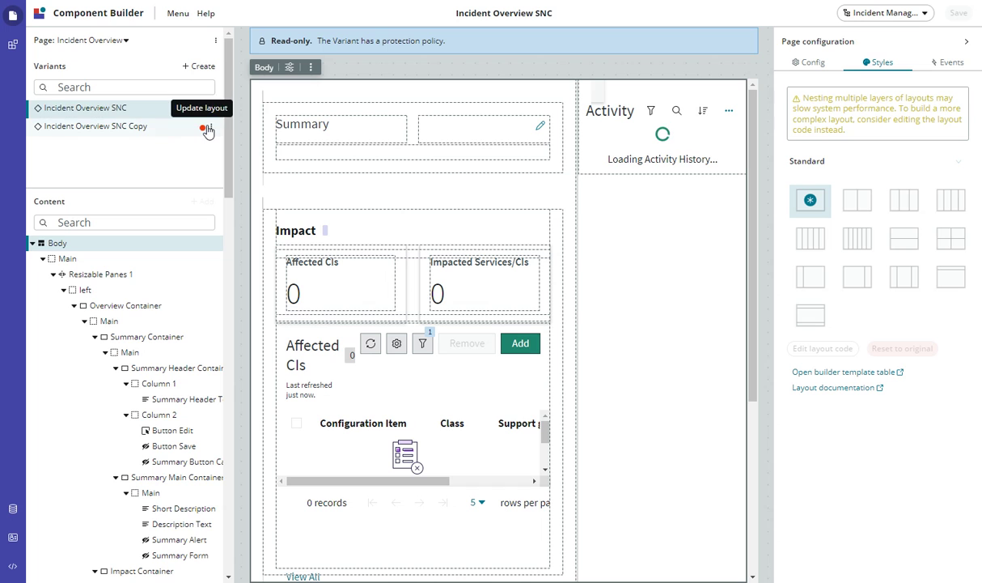
left_click(209, 132)
- Change the Incident Overview SNC Copy variant's Order condition from 100 to 0 and save
left_click(138, 132)
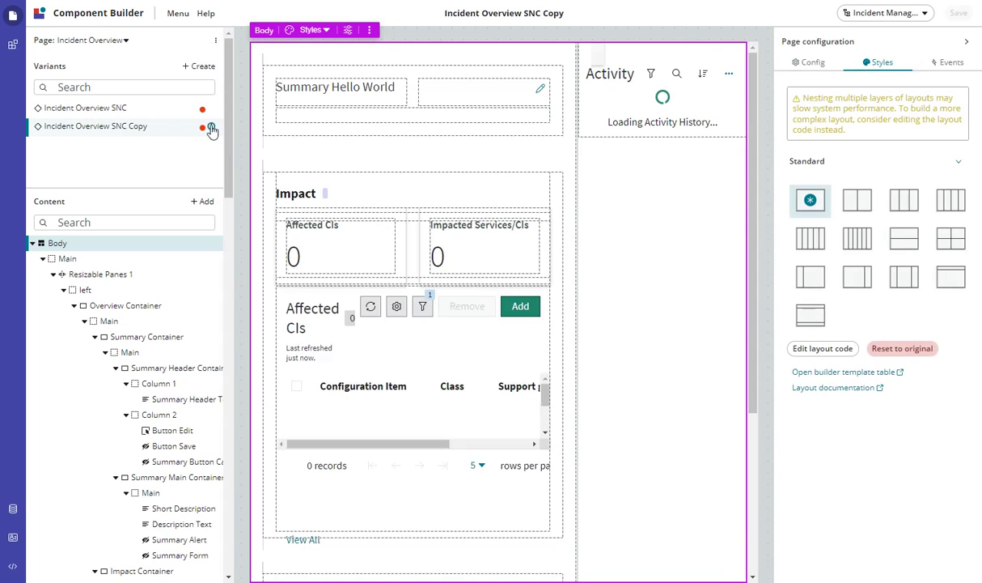
left_click(211, 127)
left_click(243, 159)
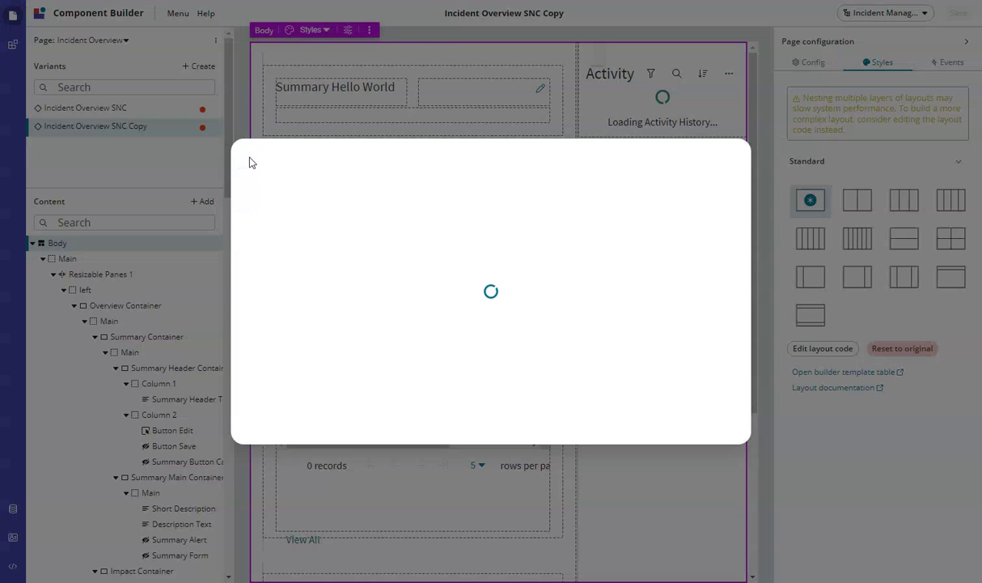
left_click_drag(470, 279, 530, 276)
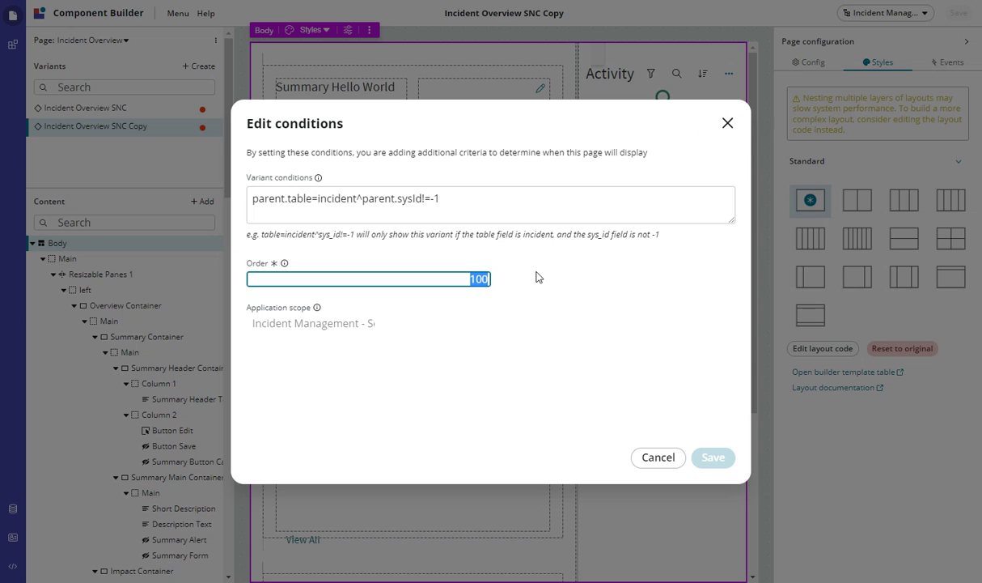
type("0")
left_click(704, 459)
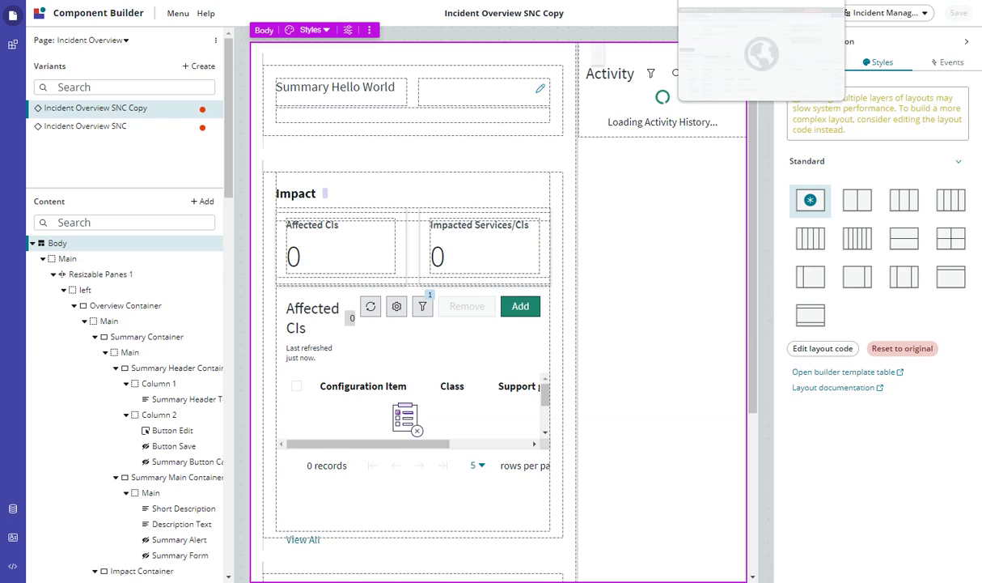
- Switch to the Service Operations Workspace tab and check the incident's Summary Hello World header
key("ctrl+shift+Tab")
key("ctrl+shift+Tab")
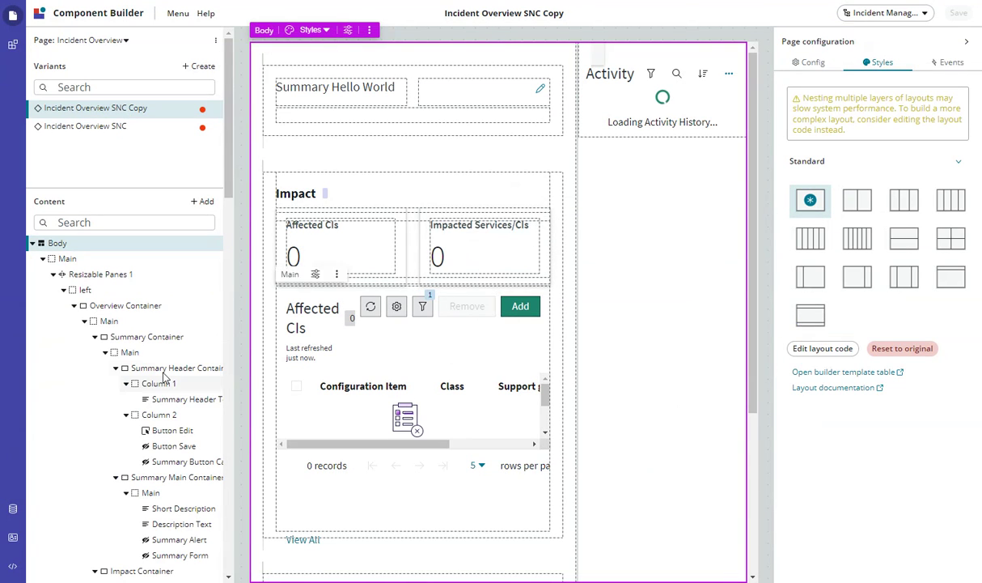
scroll(178, 348, "down", 6)
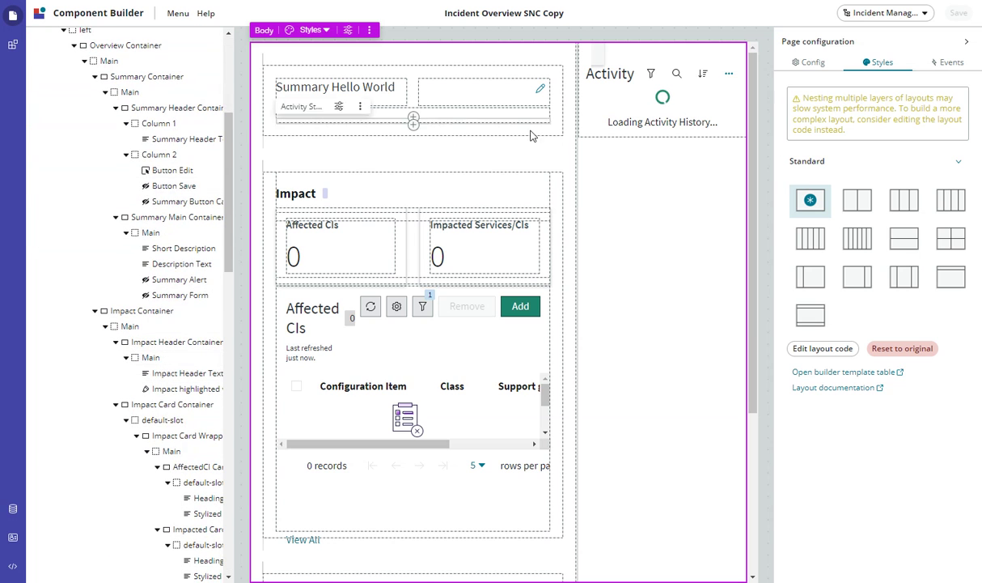